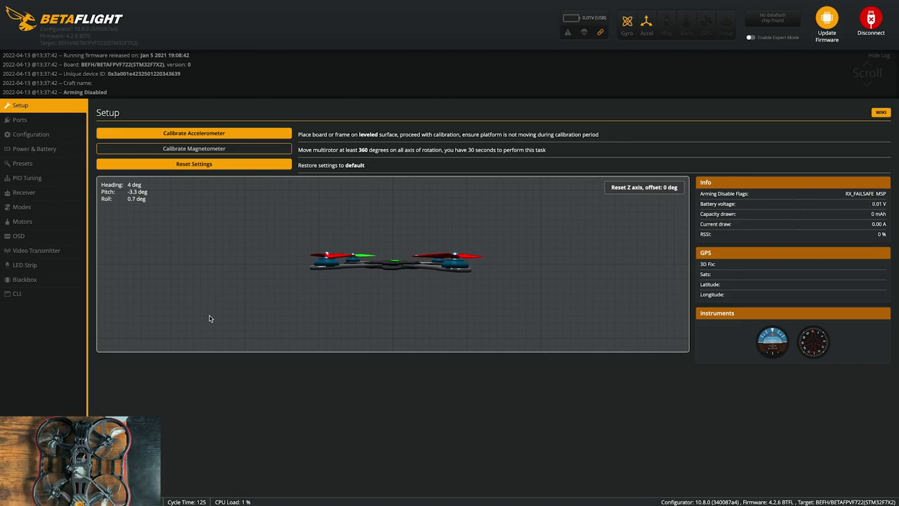
# Step: Save the board configuration with a reboot and calibrate the accelerometer with the quad on a level surface
pyautogui.click(33, 136)
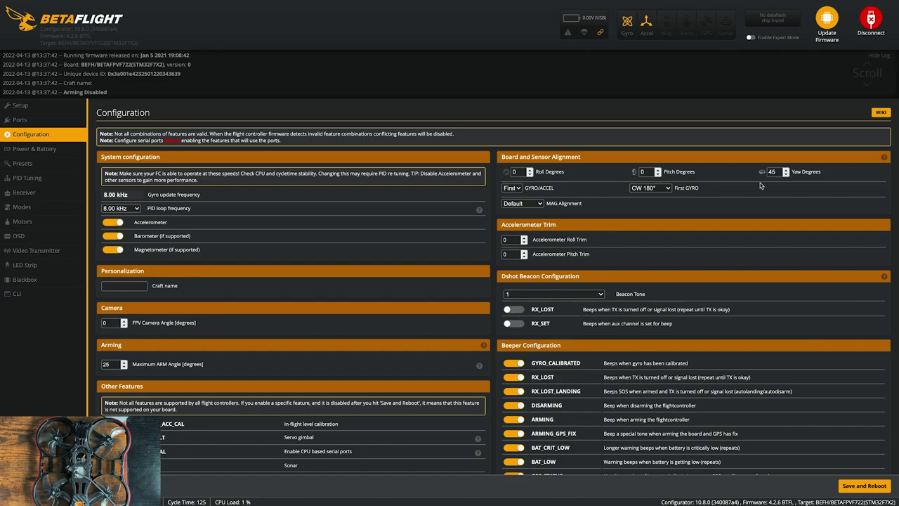
pyautogui.click(864, 486)
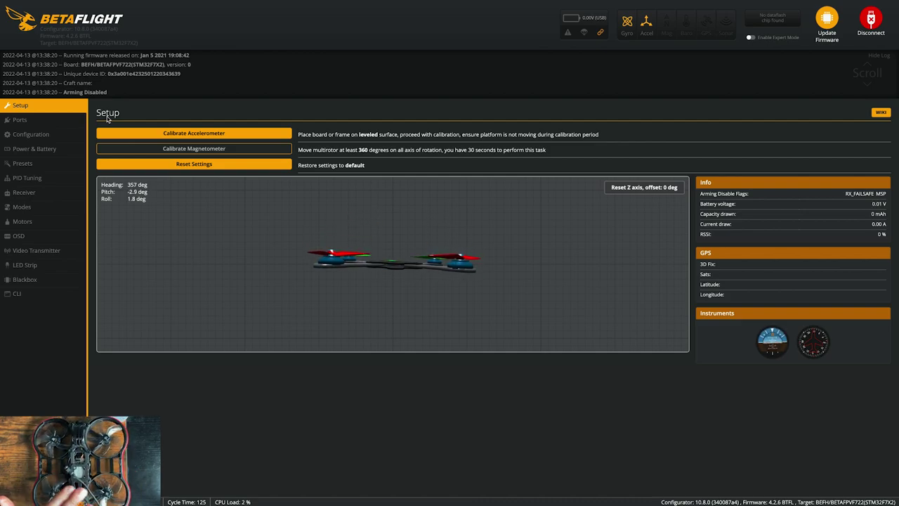
pyautogui.click(191, 134)
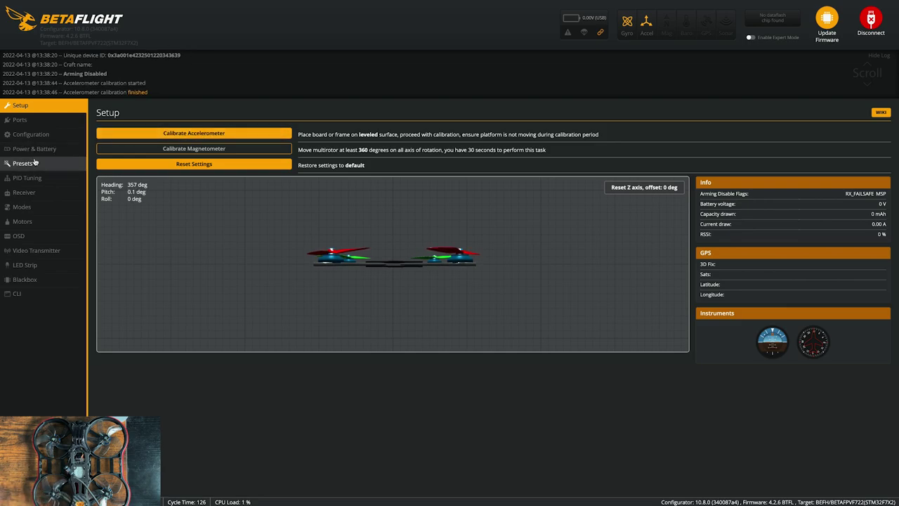
# Step: Save the ports setup with MSP on UART2 and Serial Rx on UART6, and reboot the flight controller
pyautogui.click(30, 122)
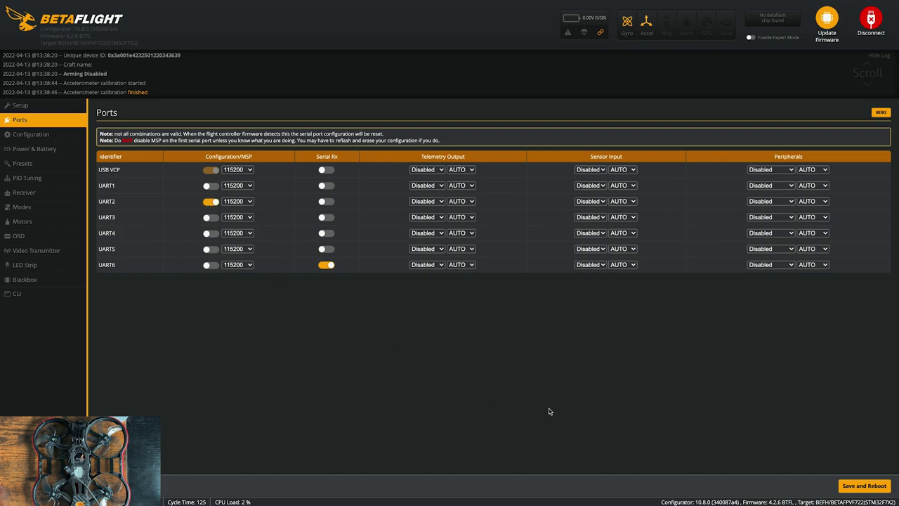
pyautogui.click(863, 486)
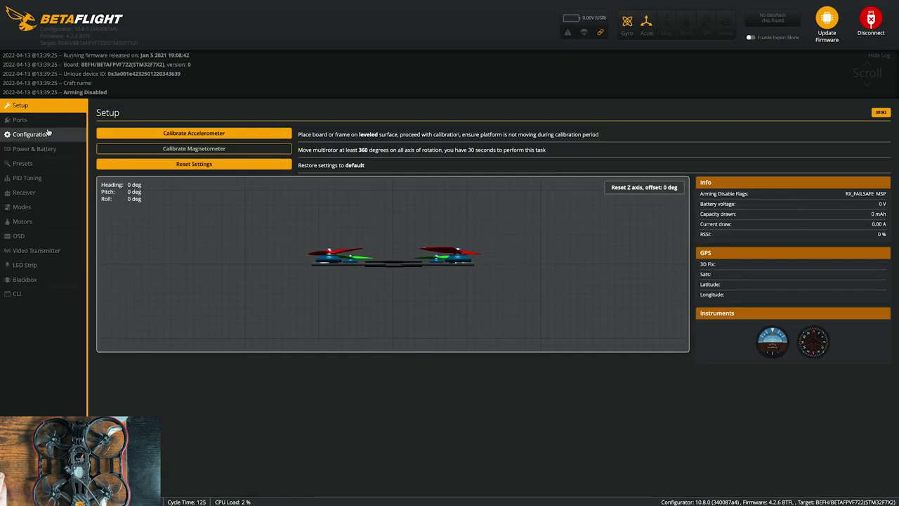
# Step: Enable the RX_LOST and RX_SET Dshot beacons and set the maximum arm angle to 50 degrees
pyautogui.click(32, 137)
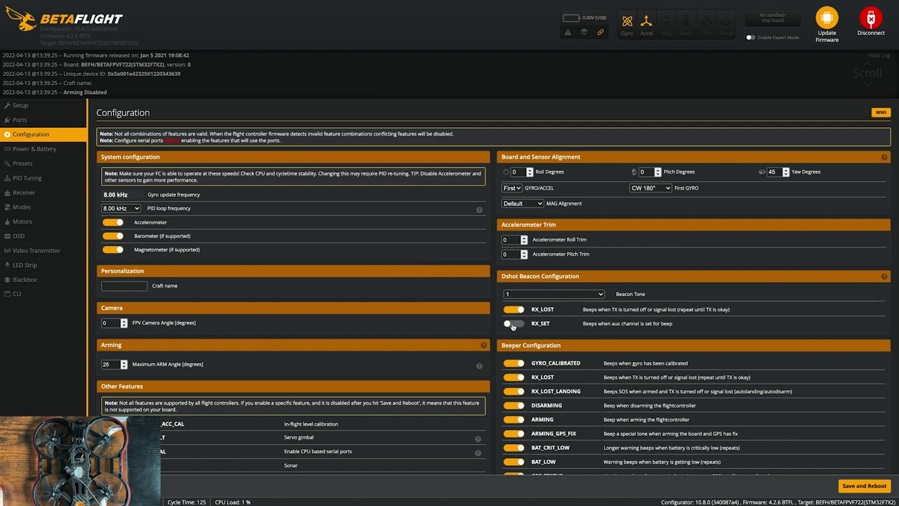
pyautogui.scroll(-1, 195, 318)
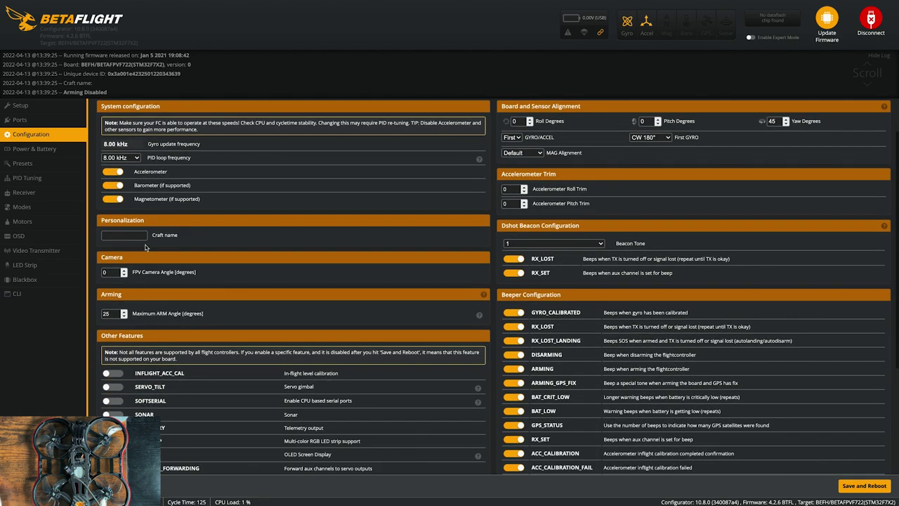
pyautogui.scroll(-1, 218, 312)
pyautogui.moveTo(114, 253); pyautogui.dragTo(84, 250)
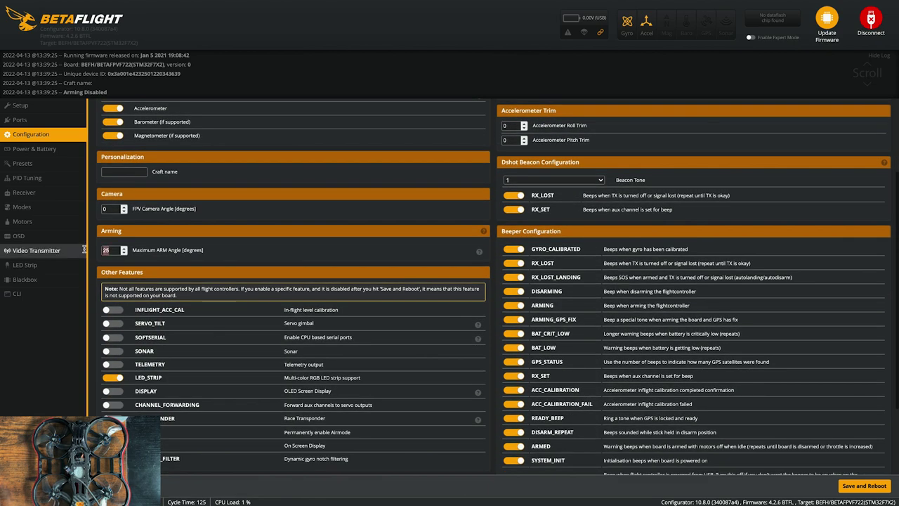
pyautogui.write('50')
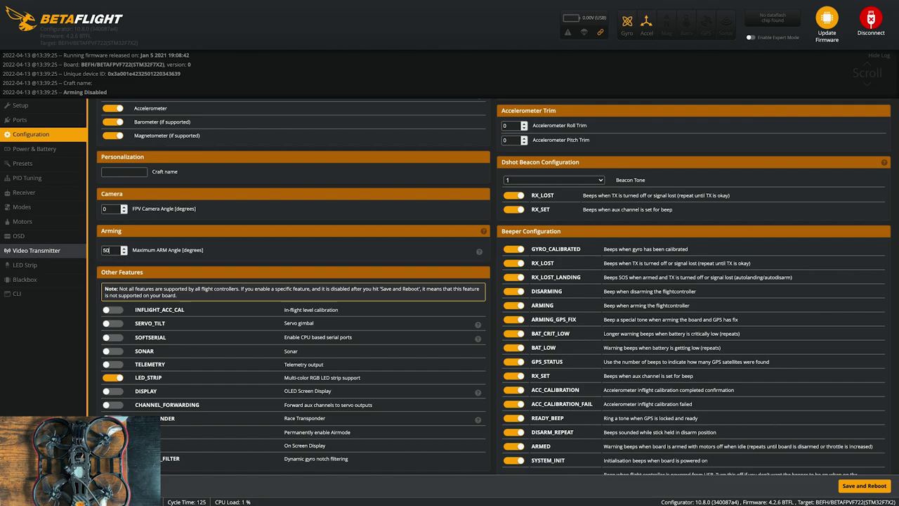
# Step: Make sure the permanent AIRMODE feature is off and save the configuration with a reboot
pyautogui.scroll(-1, 246, 260)
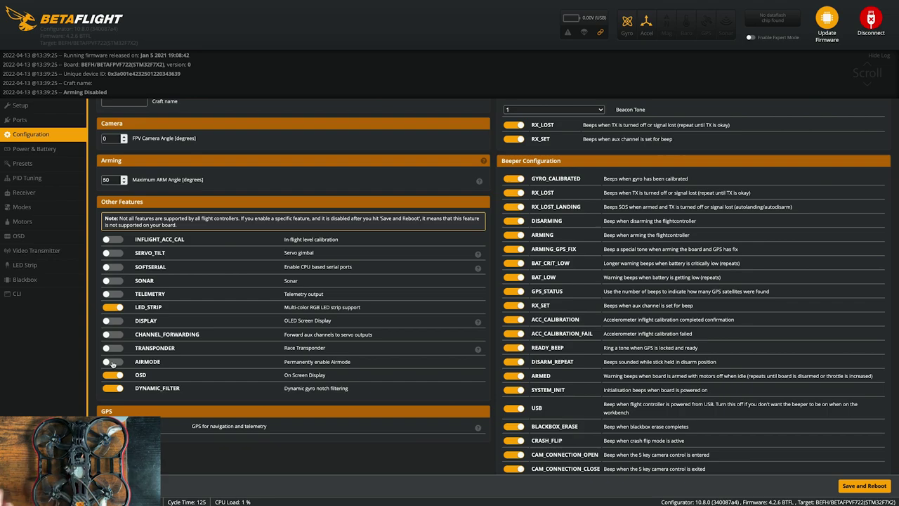
pyautogui.scroll(-1, 215, 367)
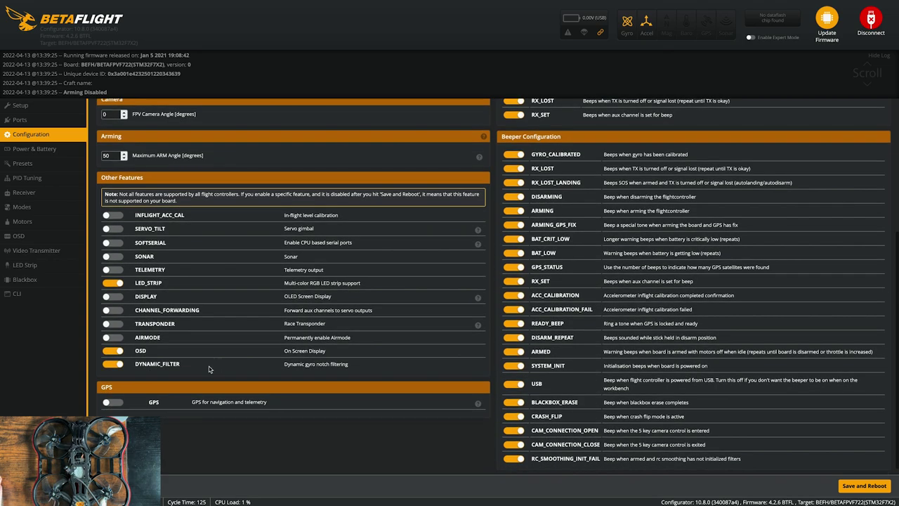
pyautogui.scroll(6, 555, 373)
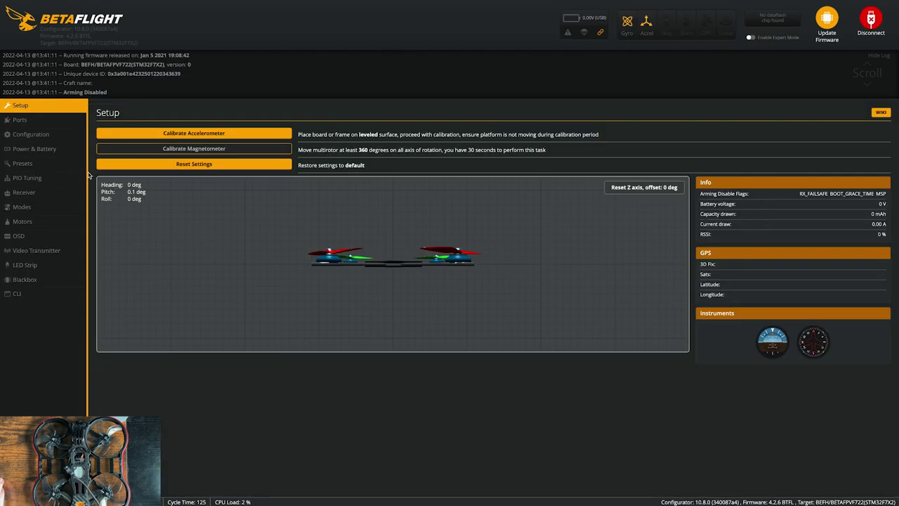
pyautogui.click(36, 179)
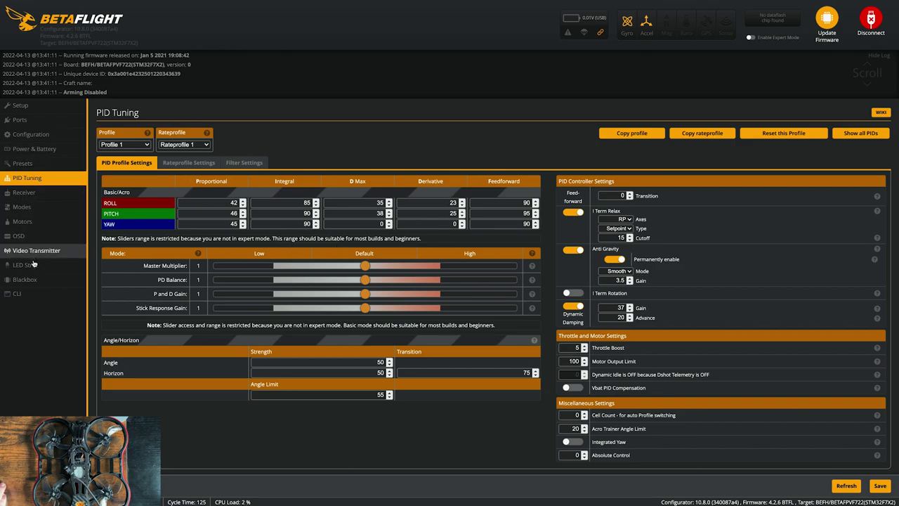
pyautogui.click(24, 193)
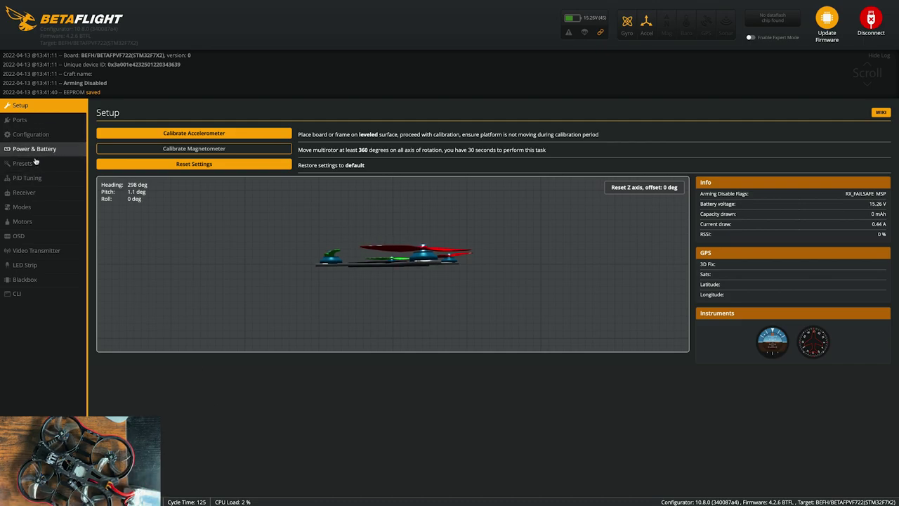
# Step: Set the serial receiver provider to CRSF, then save the receiver settings and reboot
pyautogui.click(35, 194)
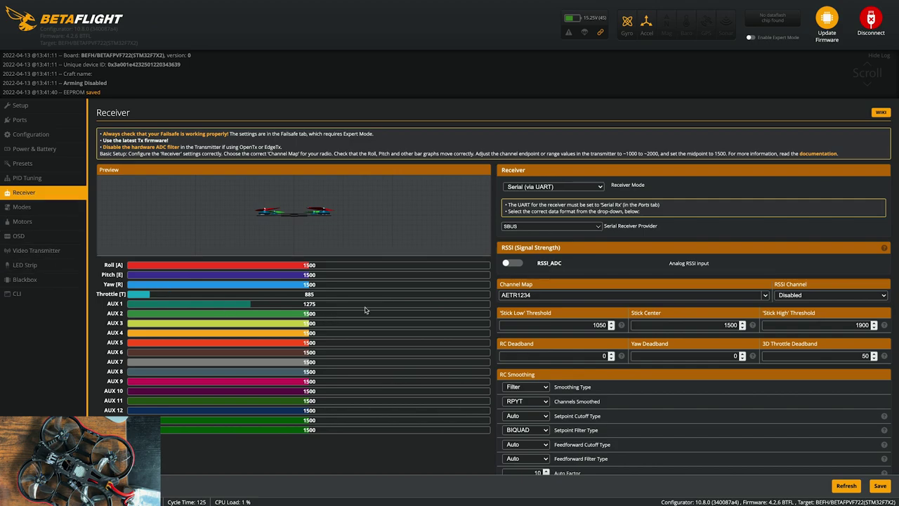
pyautogui.click(555, 226)
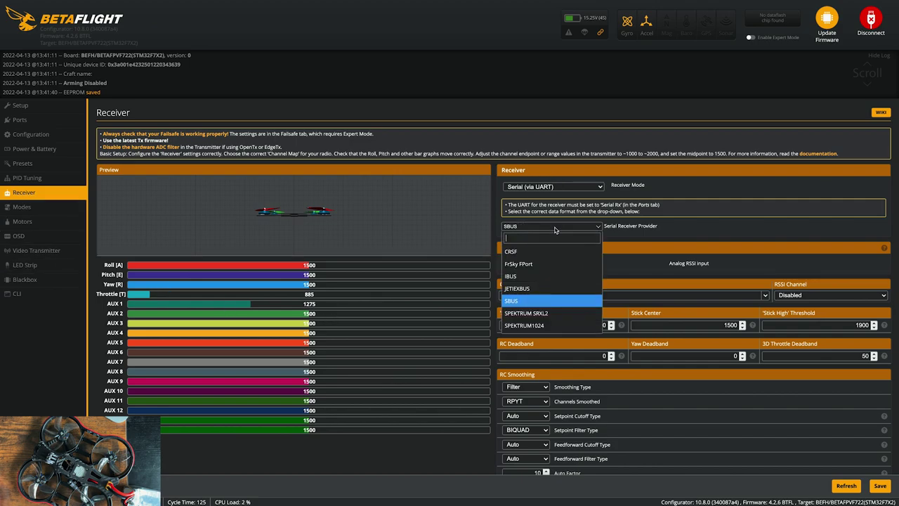
pyautogui.click(524, 252)
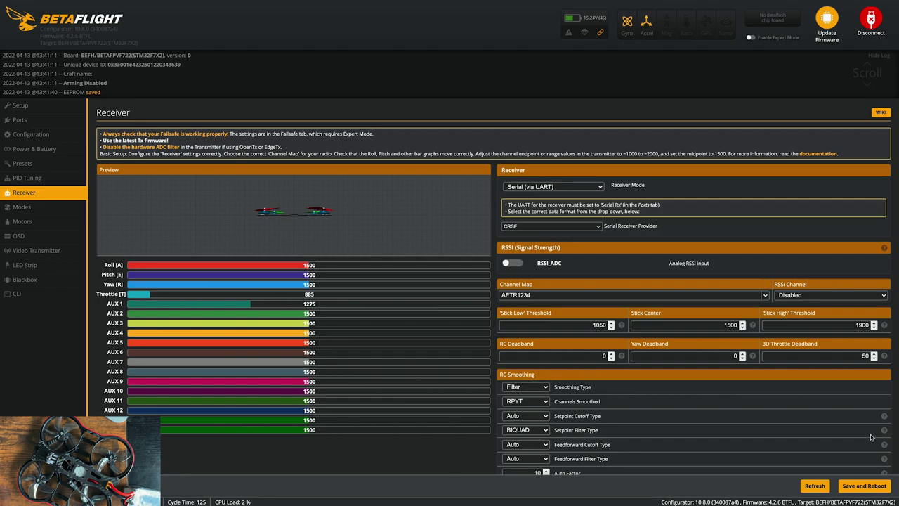
pyautogui.click(863, 485)
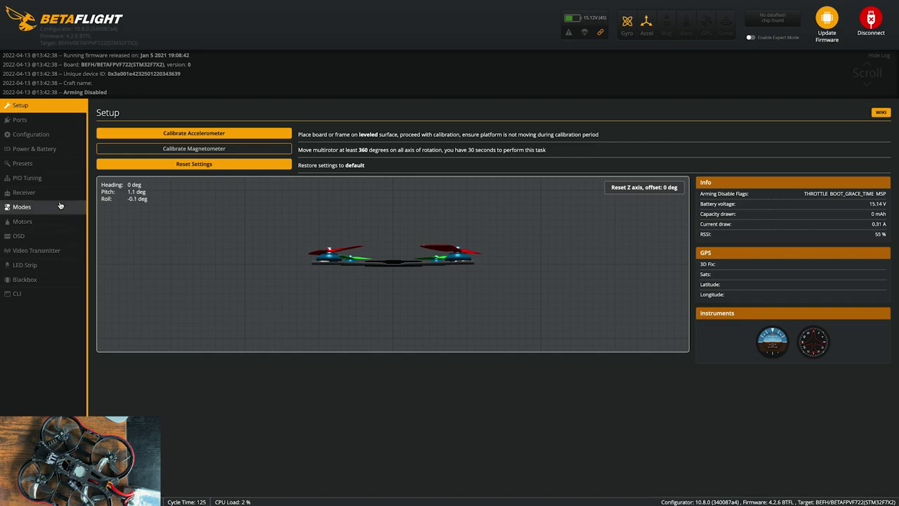
# Step: Change the receiver channel map to TAER1234 and save the receiver settings
pyautogui.click(23, 192)
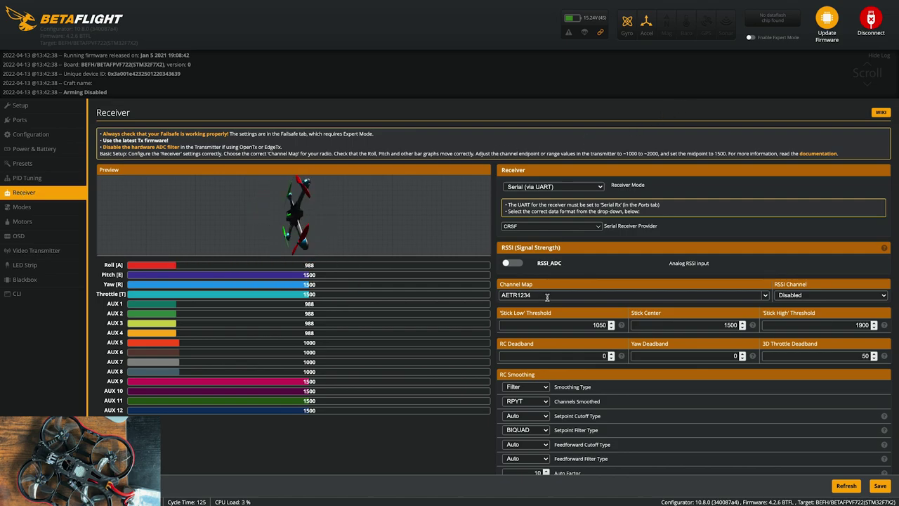
pyautogui.click(766, 295)
pyautogui.click(654, 312)
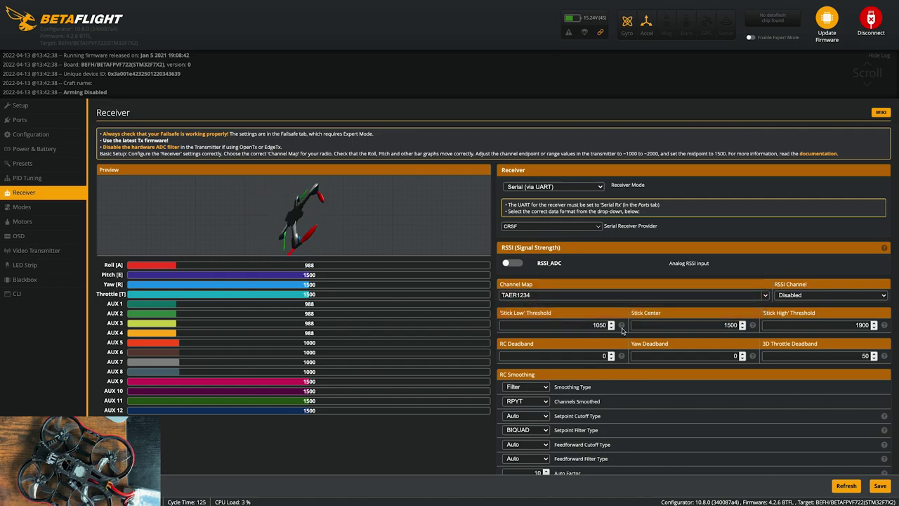
pyautogui.click(879, 485)
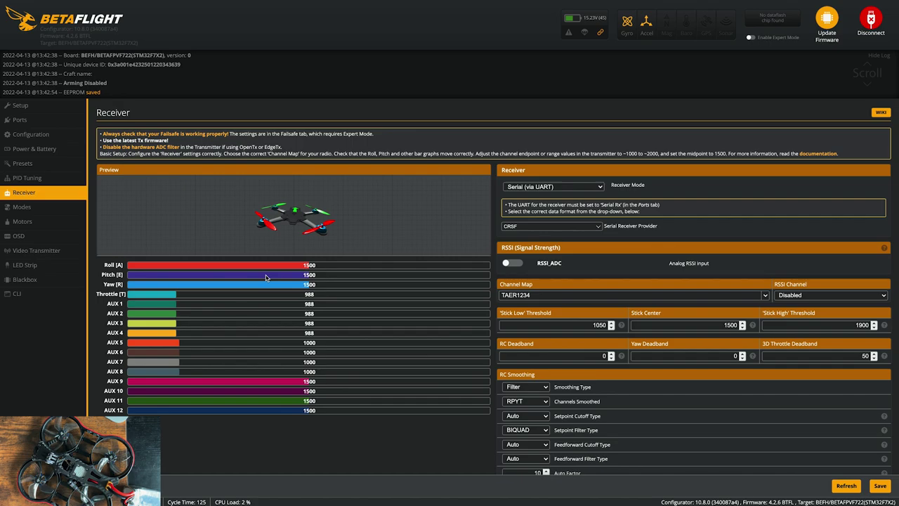
pyautogui.click(885, 486)
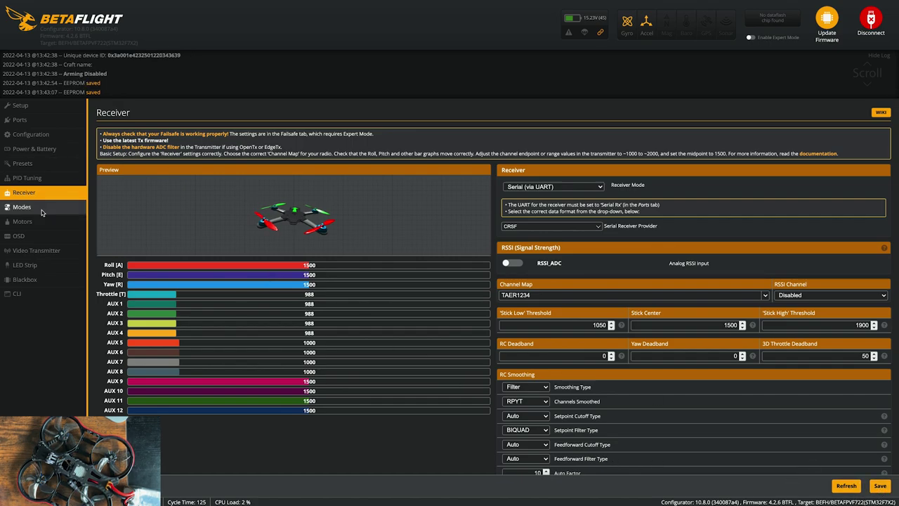
# Step: Assign the ARM mode to AUX 1 through automatic channel detection and set its range to 1900–2100
pyautogui.click(41, 213)
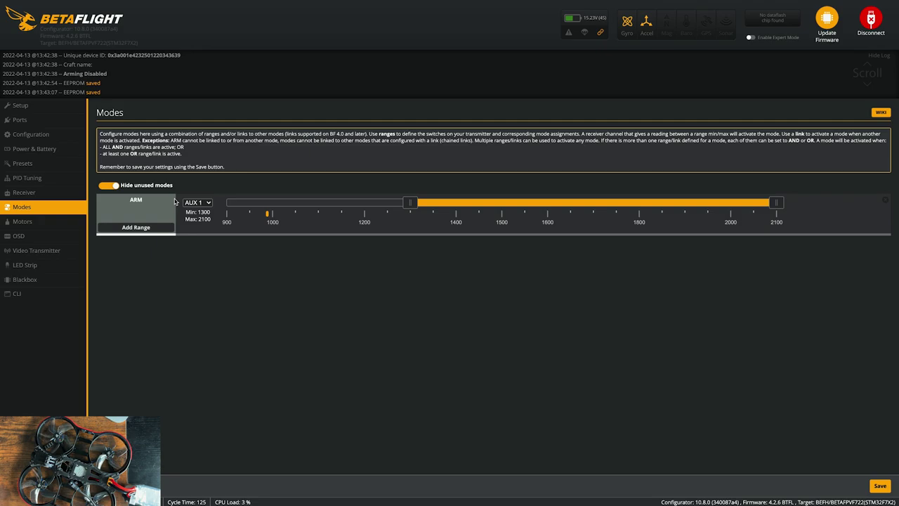
pyautogui.click(208, 204)
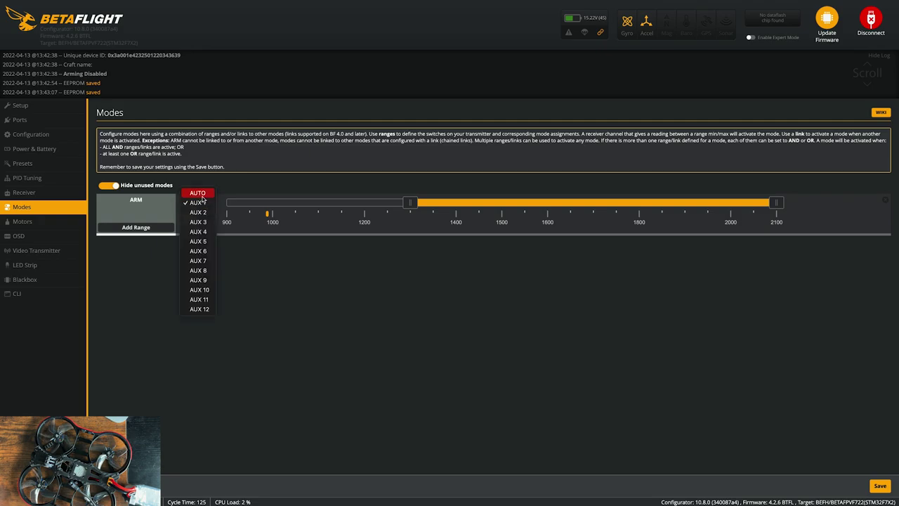
pyautogui.click(200, 194)
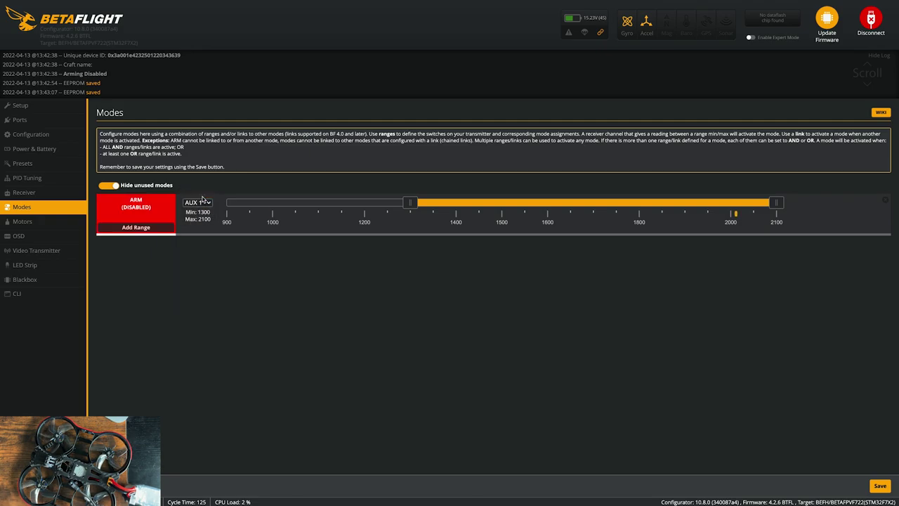
pyautogui.moveTo(414, 204); pyautogui.dragTo(679, 207)
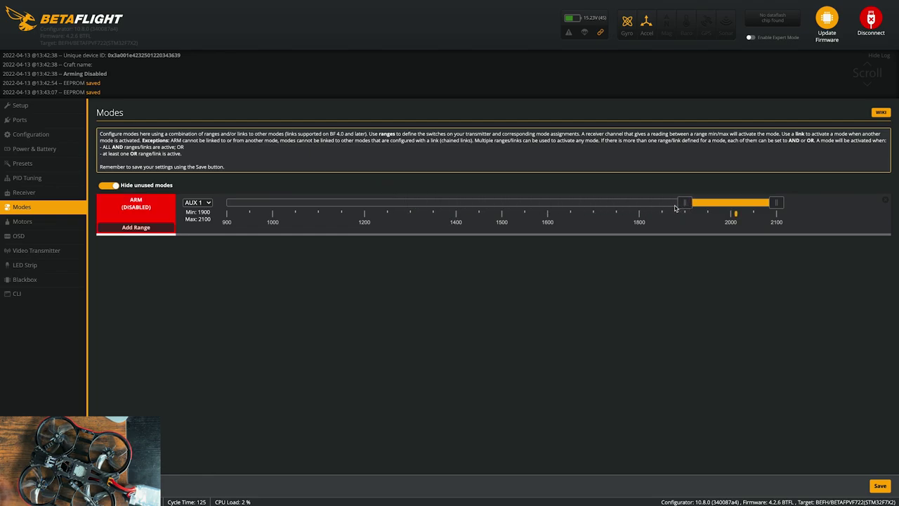
# Step: Show the unused modes and add an ANGLE mode range on AUX 4 from 1900 to 2100
pyautogui.click(112, 187)
pyautogui.scroll(-1, 237, 278)
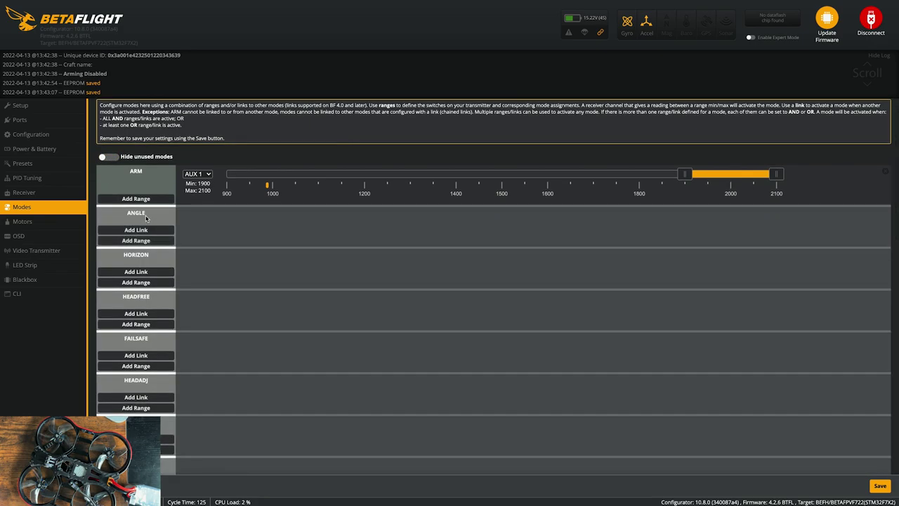
pyautogui.click(137, 240)
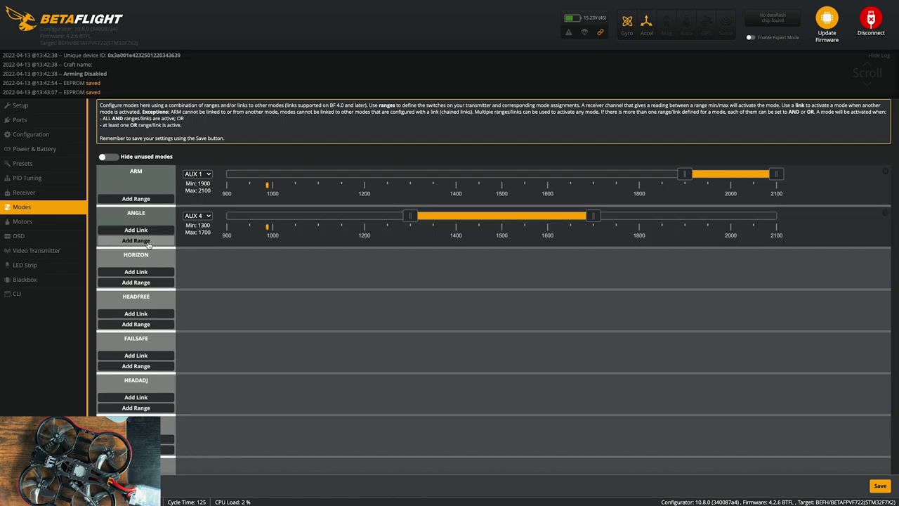
pyautogui.moveTo(488, 216); pyautogui.dragTo(678, 216)
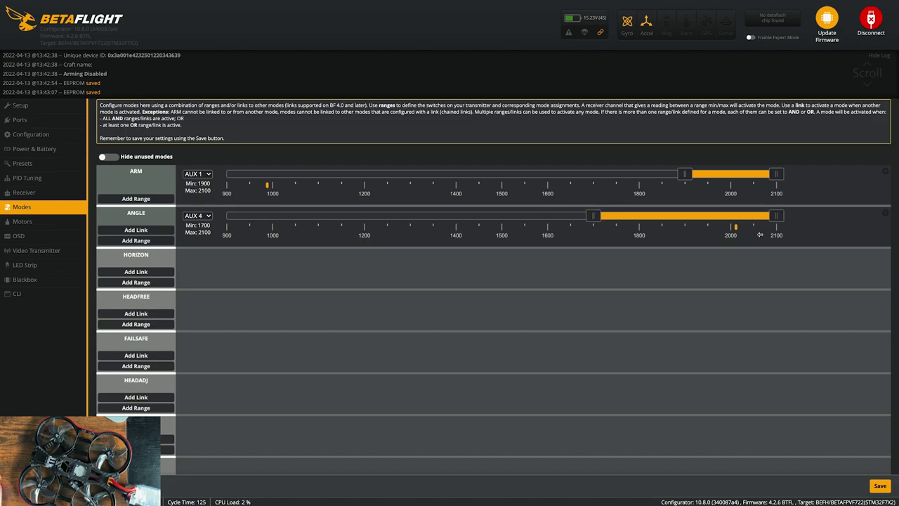
pyautogui.moveTo(599, 216); pyautogui.dragTo(695, 218)
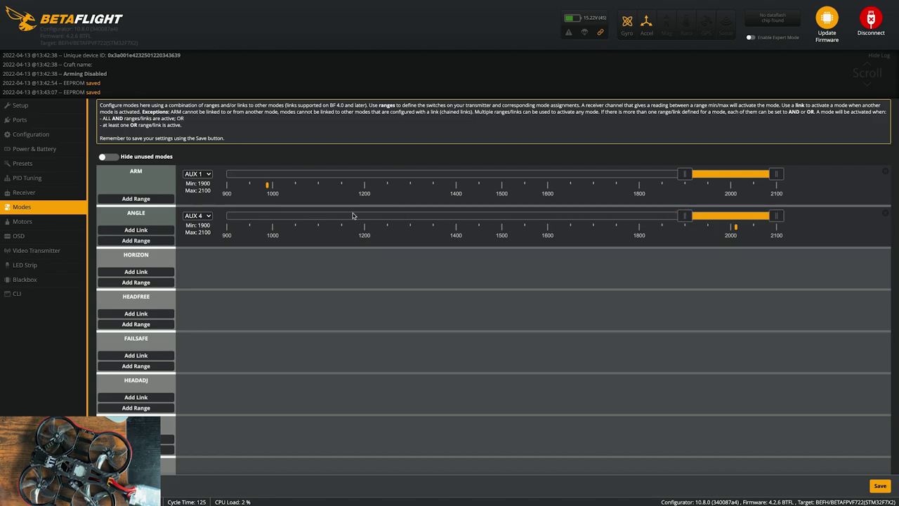
# Step: Add a BEEPER mode range on AUX 2 from 1875 to 2100
pyautogui.scroll(-1, 204, 313)
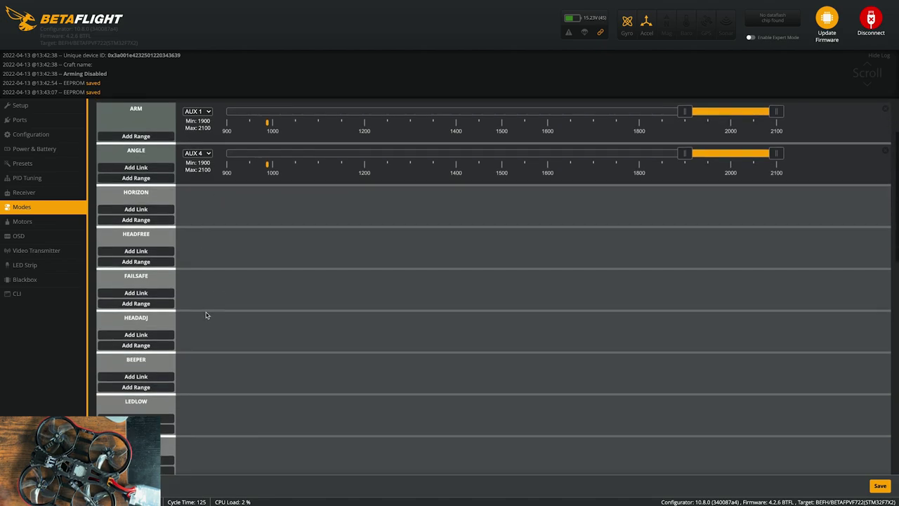
pyautogui.scroll(-1, 206, 312)
pyautogui.click(137, 324)
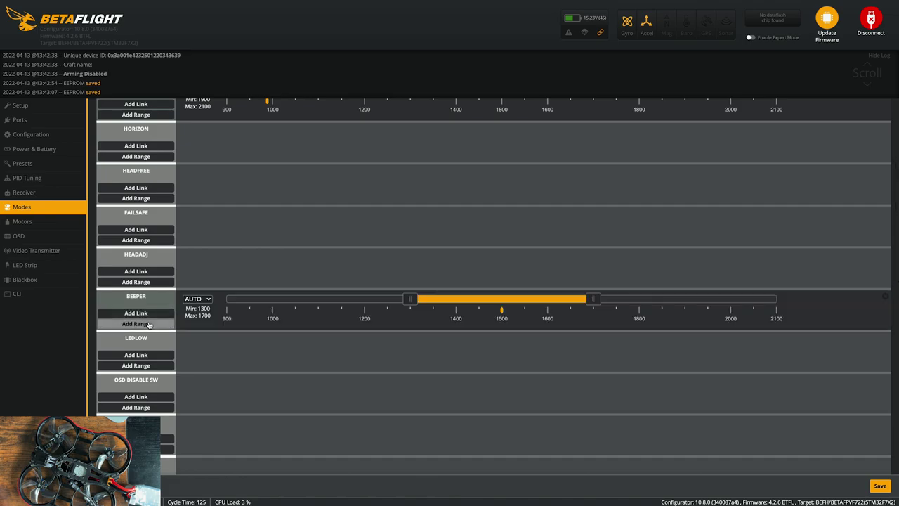
pyautogui.moveTo(464, 299); pyautogui.dragTo(672, 301)
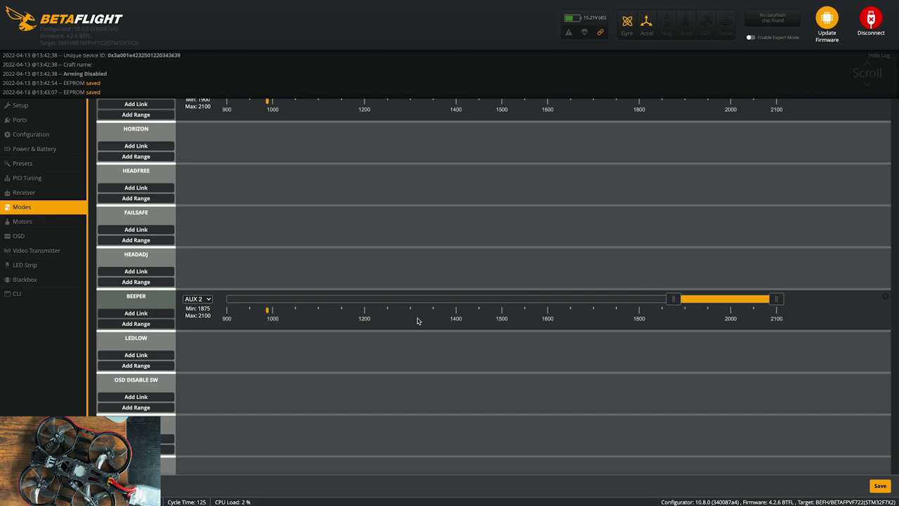
# Step: Add an AIR MODE range on AUX 4 from 1300 to 1700
pyautogui.scroll(-5, 211, 344)
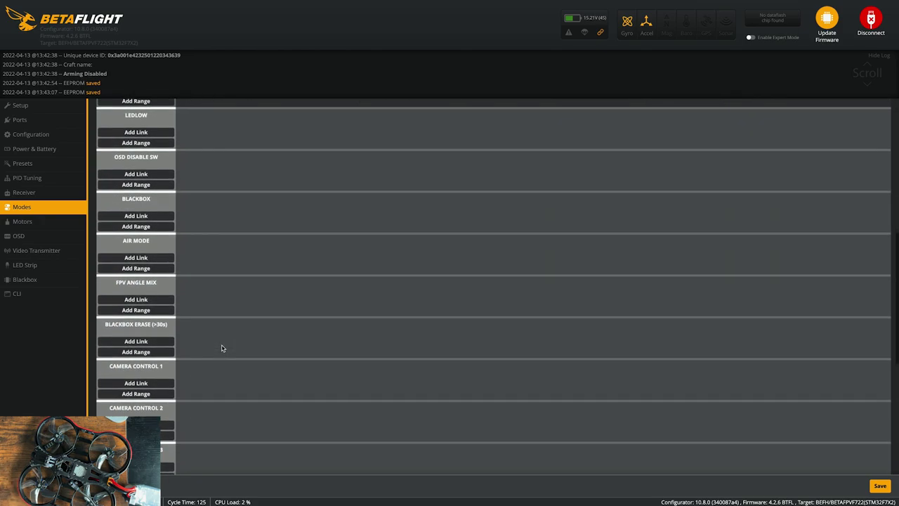
pyautogui.click(147, 270)
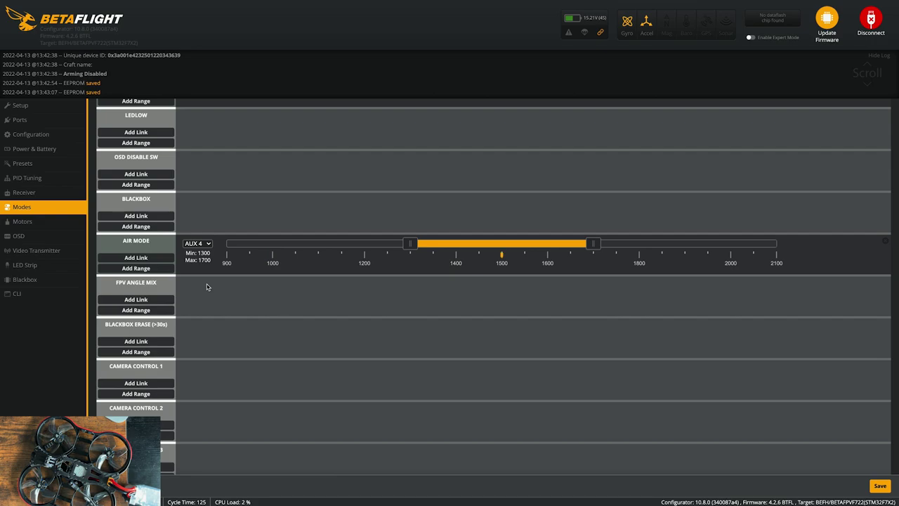
# Step: Narrow the AIR MODE range on AUX 4 to 1350–1650
pyautogui.moveTo(412, 242); pyautogui.dragTo(429, 247)
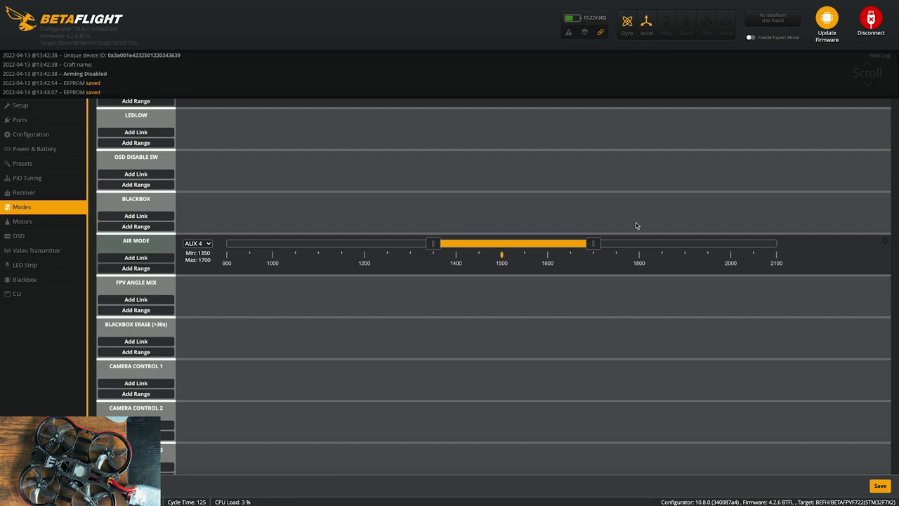
pyautogui.moveTo(594, 243); pyautogui.dragTo(573, 243)
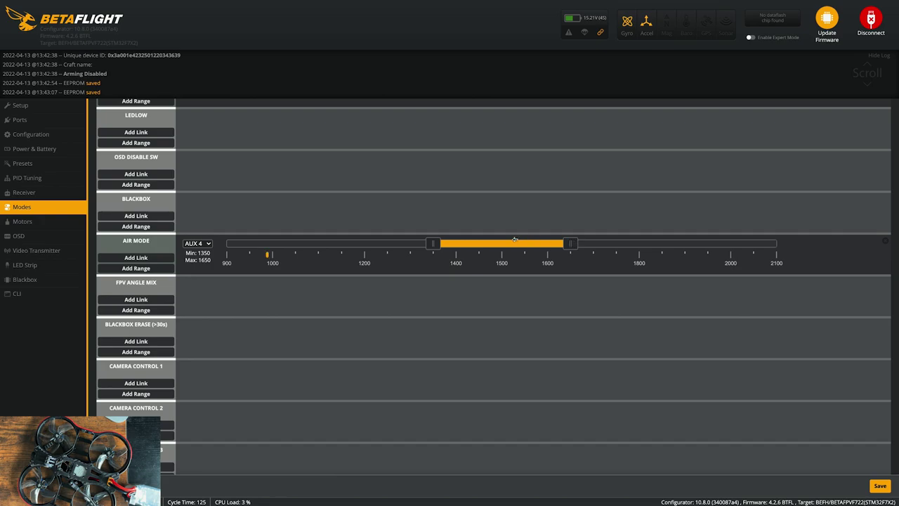
# Step: Add a FLIP OVER AFTER CRASH mode range on AUX 3 from 1900 to 2100
pyautogui.scroll(-3, 215, 302)
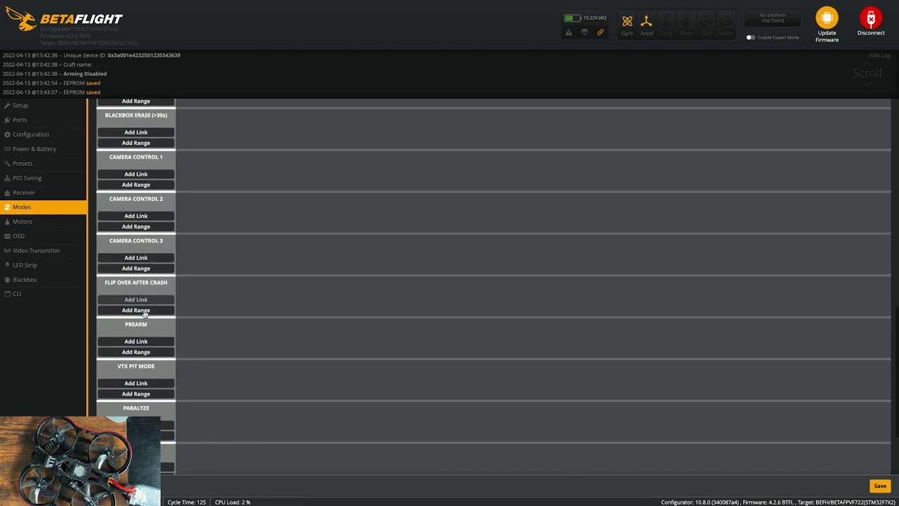
pyautogui.click(142, 311)
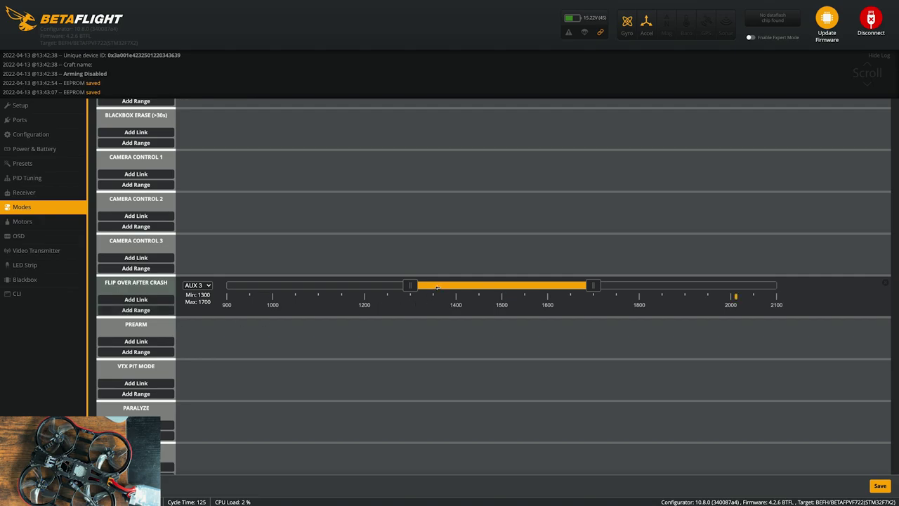
pyautogui.moveTo(438, 288); pyautogui.dragTo(679, 299)
pyautogui.moveTo(598, 287); pyautogui.dragTo(691, 291)
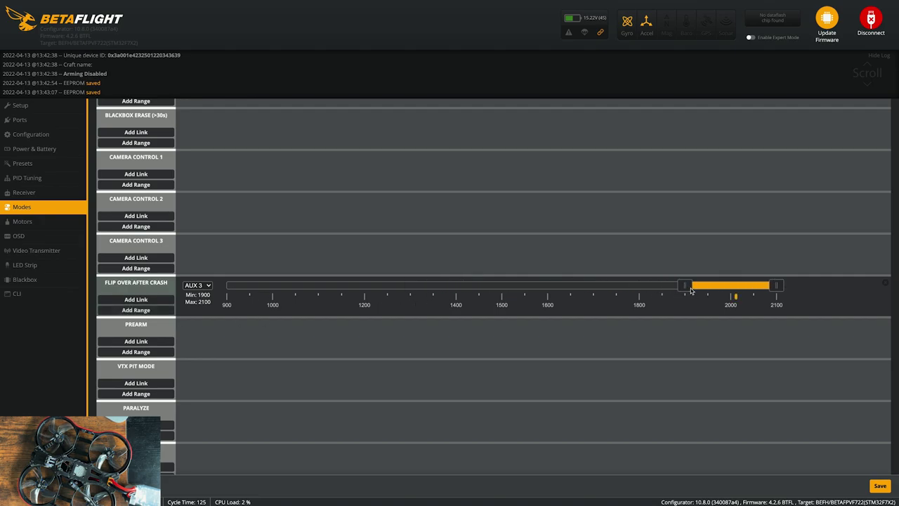
# Step: Save the mode assignments and hide the unused modes
pyautogui.scroll(-3, 327, 364)
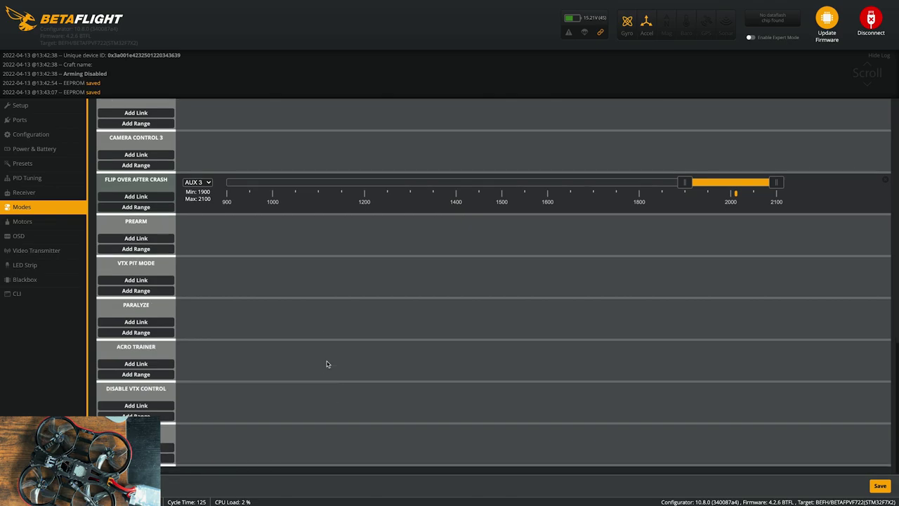
pyautogui.click(885, 485)
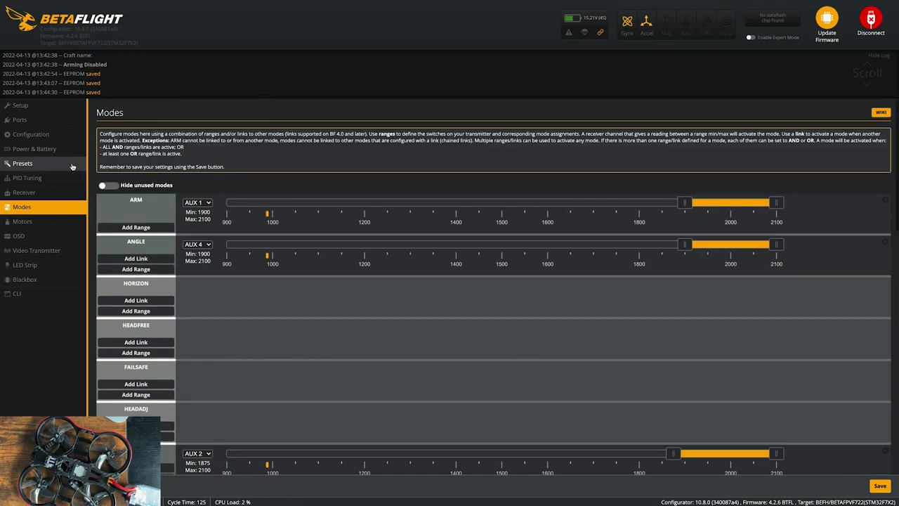
pyautogui.click(109, 185)
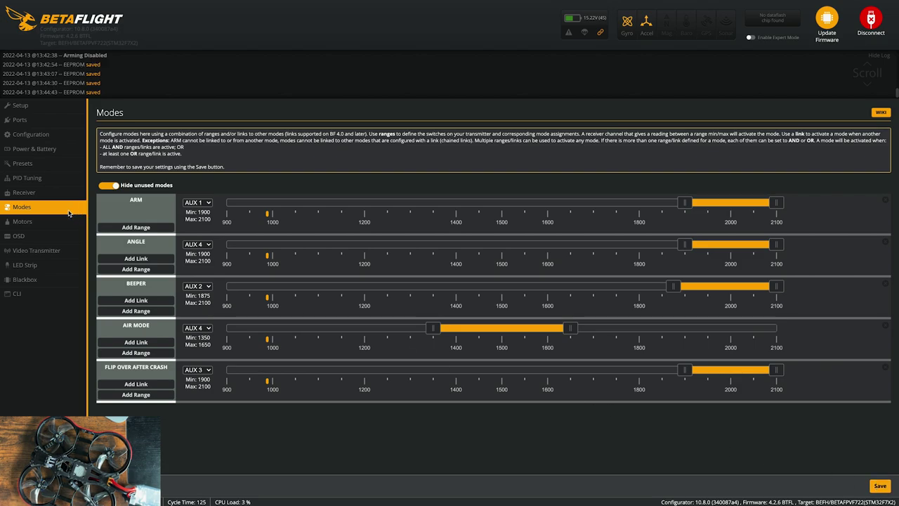
# Step: Enable motor test mode and briefly spin motor 1 at 1027 to check its direction, returning it to 1000
pyautogui.click(24, 222)
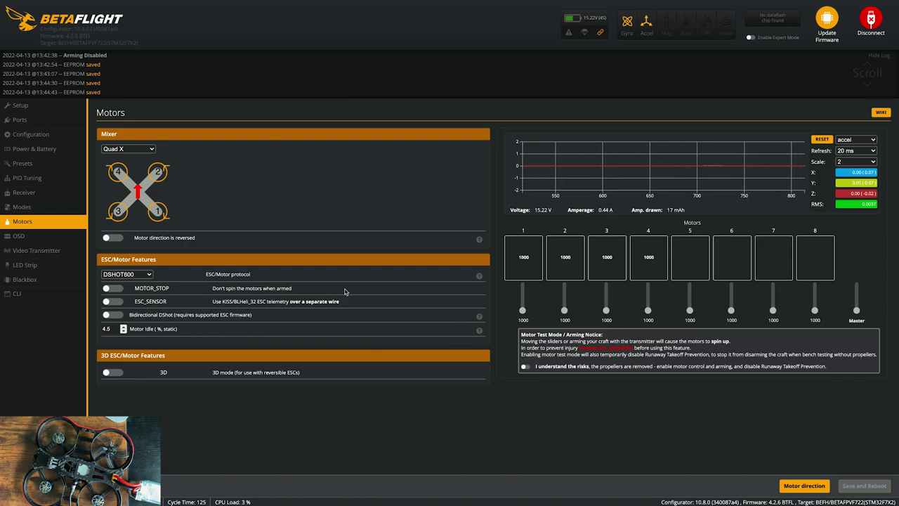
pyautogui.click(525, 369)
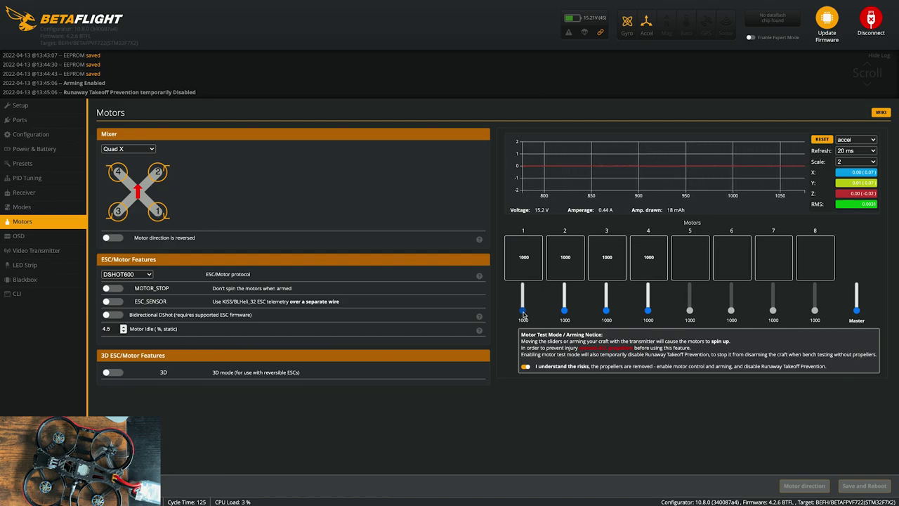
pyautogui.moveTo(523, 313); pyautogui.dragTo(524, 312)
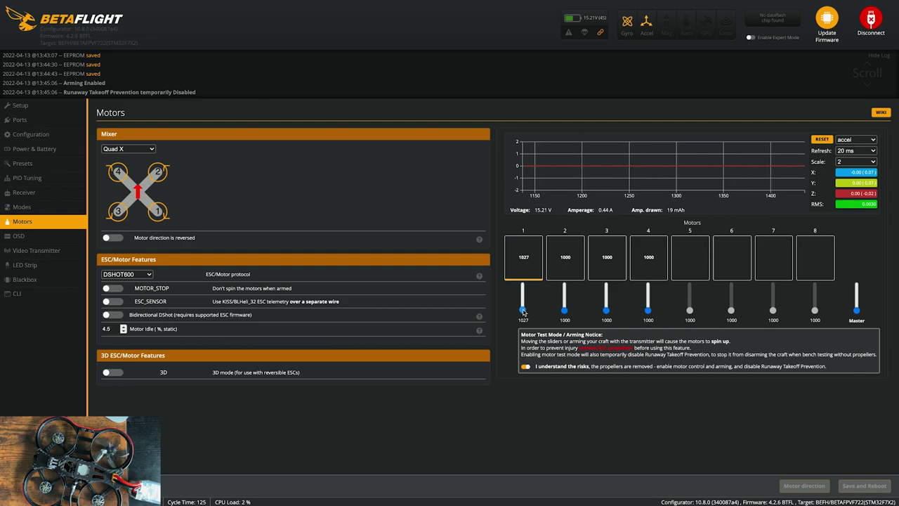
pyautogui.moveTo(523, 312); pyautogui.dragTo(522, 328)
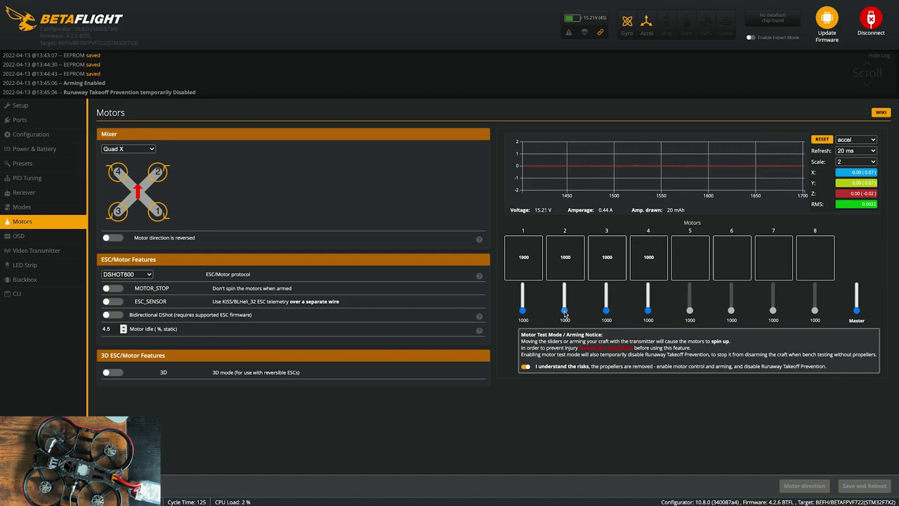
# Step: Briefly spin motors 2, 3 and 4 one at a time to check their directions, returning each to 1000
pyautogui.moveTo(565, 312); pyautogui.dragTo(566, 320)
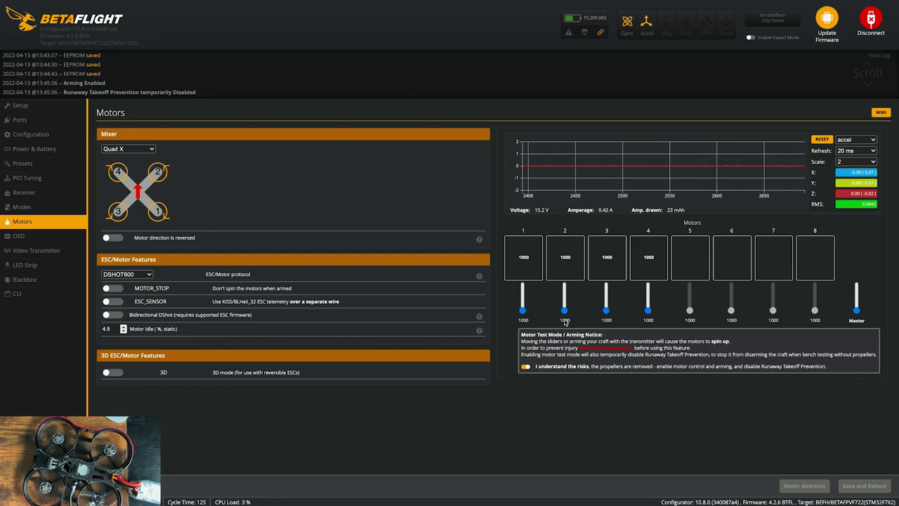
pyautogui.click(608, 311)
pyautogui.moveTo(607, 311); pyautogui.dragTo(607, 314)
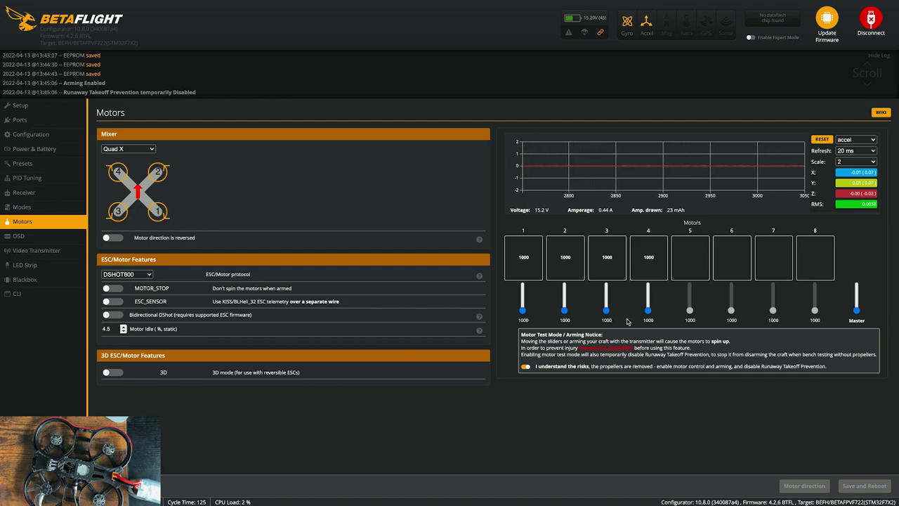
pyautogui.click(648, 311)
pyautogui.moveTo(648, 310); pyautogui.dragTo(648, 316)
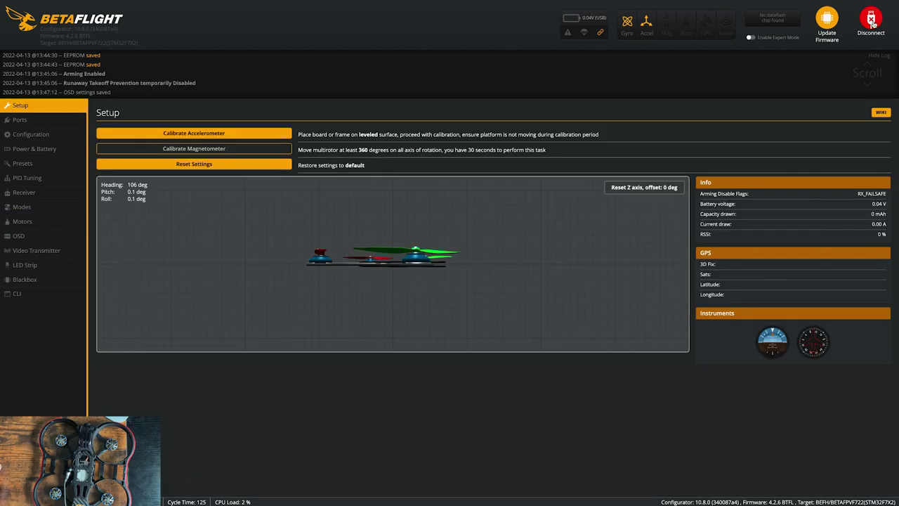
# Step: Disconnect the flight controller from Betaflight and connect it in BLHeli Configurator through port /dev/cu.usbmodem206E365742321
pyautogui.click(871, 21)
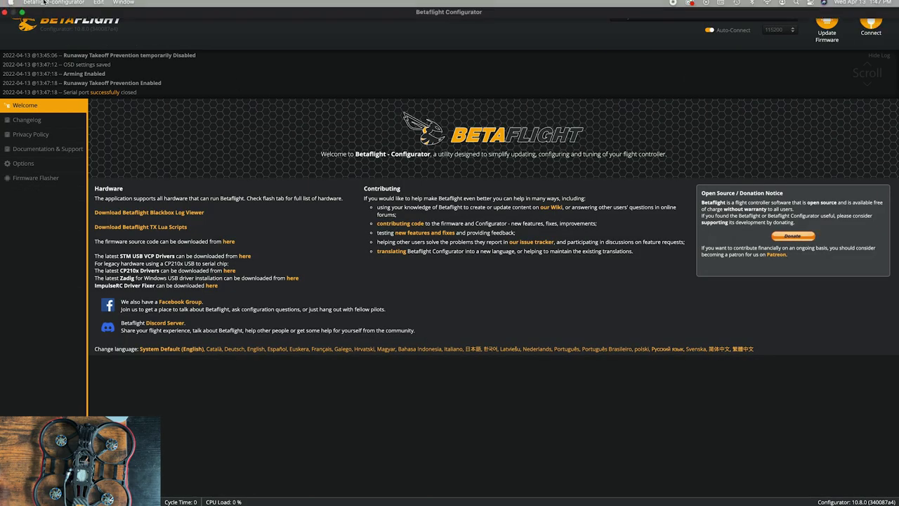
pyautogui.click(4, 20)
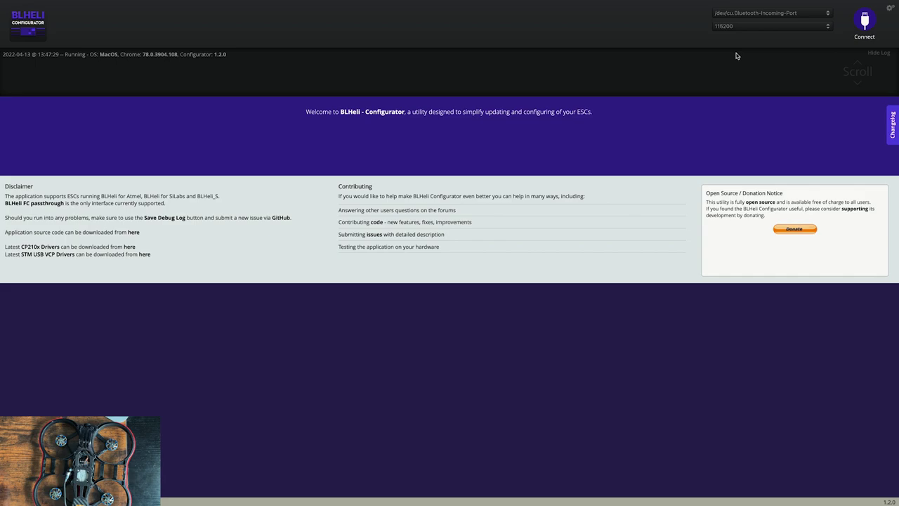
pyautogui.click(826, 15)
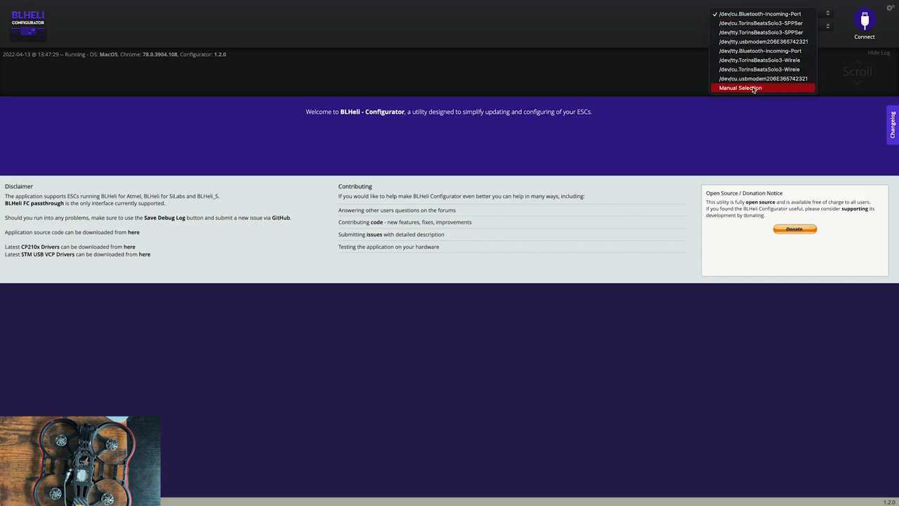
pyautogui.click(804, 76)
pyautogui.click(865, 21)
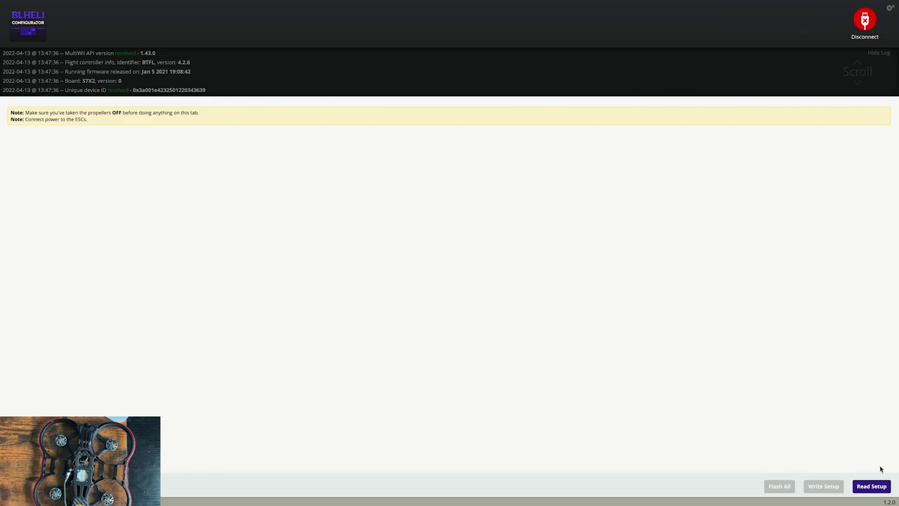
# Step: Read the ESC setup and set the common Beep Strength to 24
pyautogui.click(872, 486)
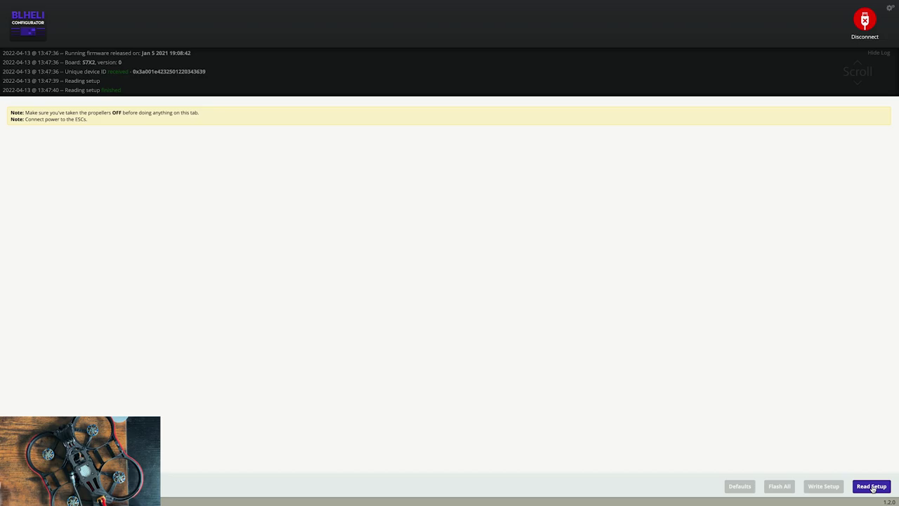
pyautogui.click(869, 487)
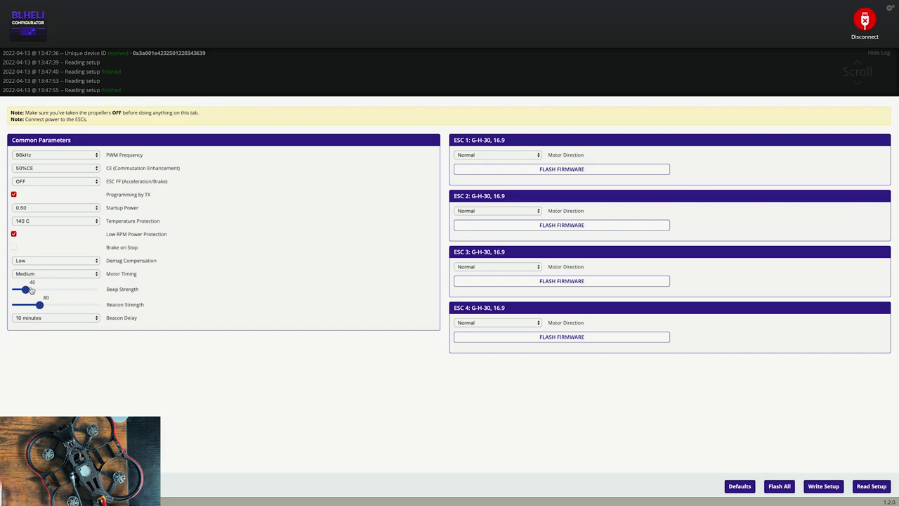
pyautogui.moveTo(25, 290); pyautogui.dragTo(20, 292)
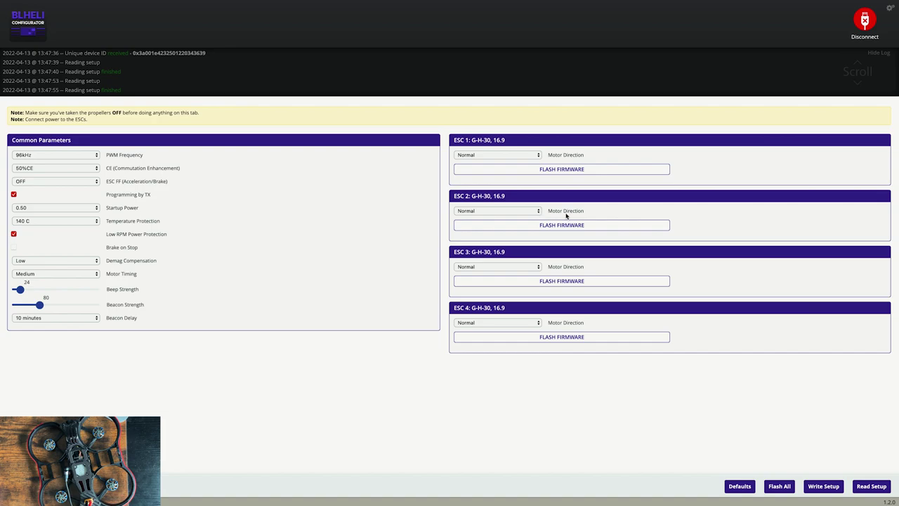
# Step: Set the motor direction of ESC 2 and ESC 3 to Reversed, write the setup to the ESCs and disconnect
pyautogui.click(539, 212)
pyautogui.click(527, 219)
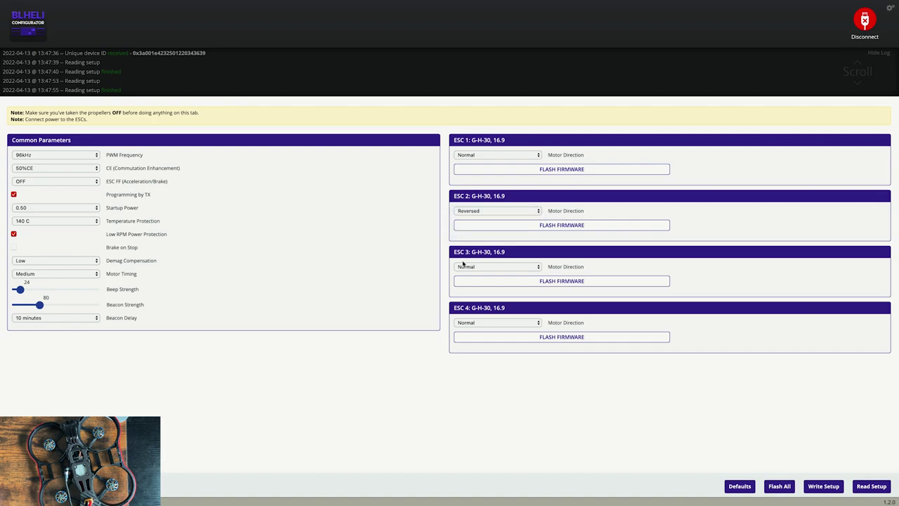
pyautogui.click(527, 270)
pyautogui.click(506, 275)
pyautogui.click(825, 484)
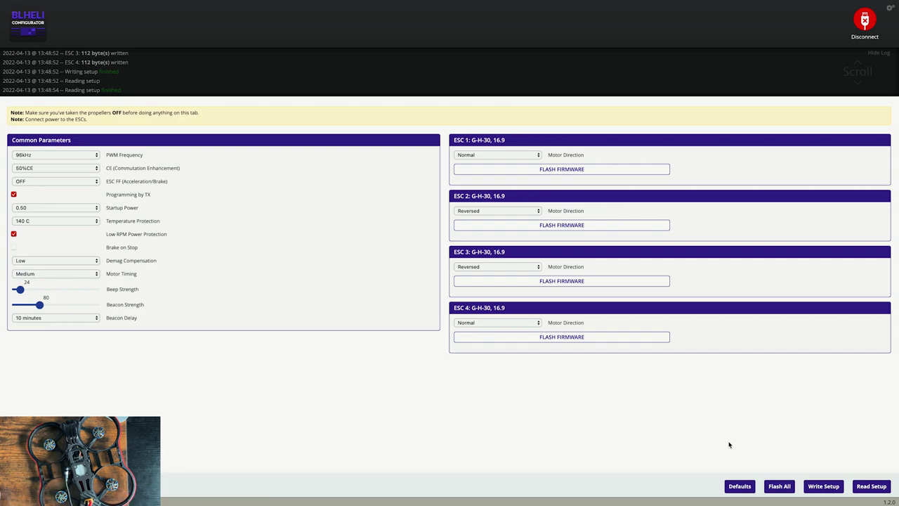
pyautogui.click(865, 28)
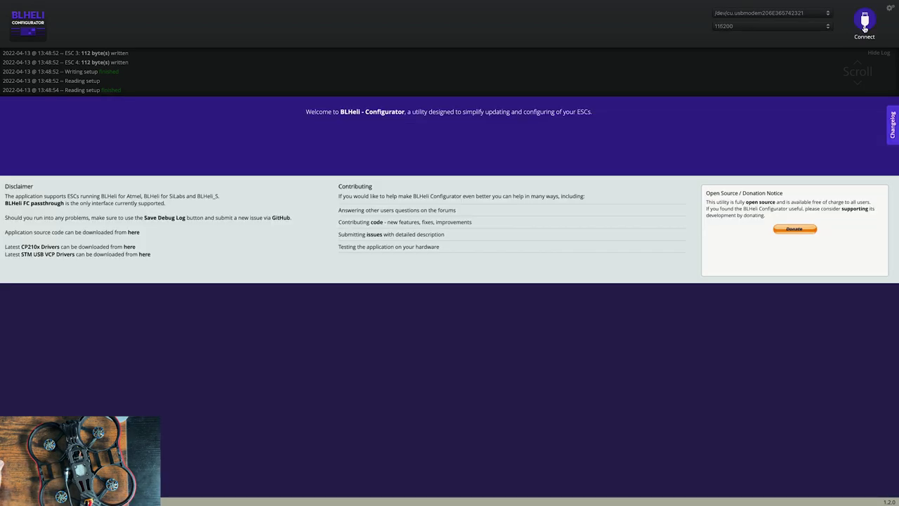